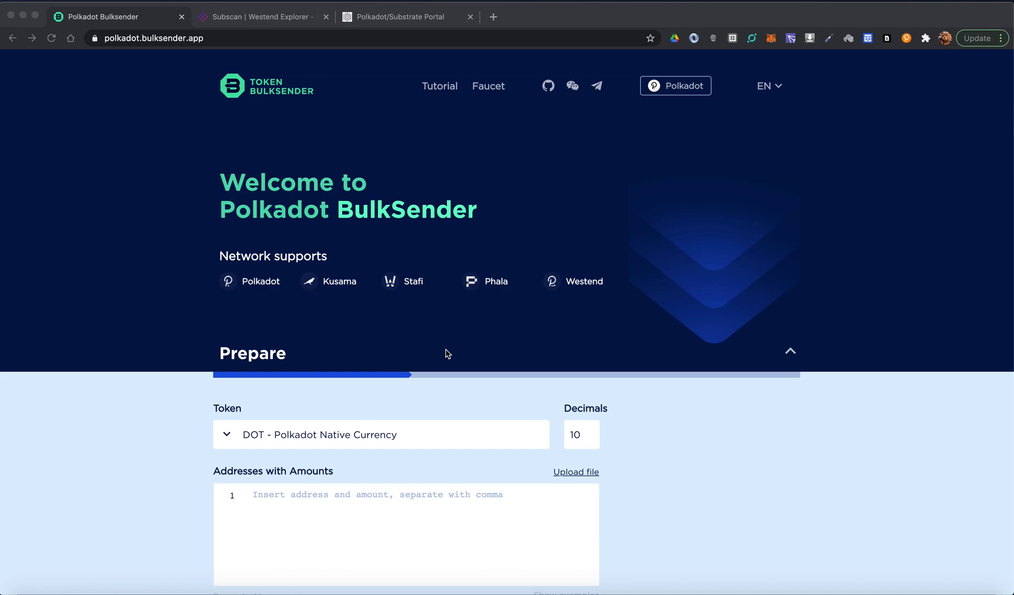
# Review the supported networks on the home page and the live and test networks offered in the network selector.
pyautogui.click(386, 242)
pyautogui.doubleClick(293, 256)
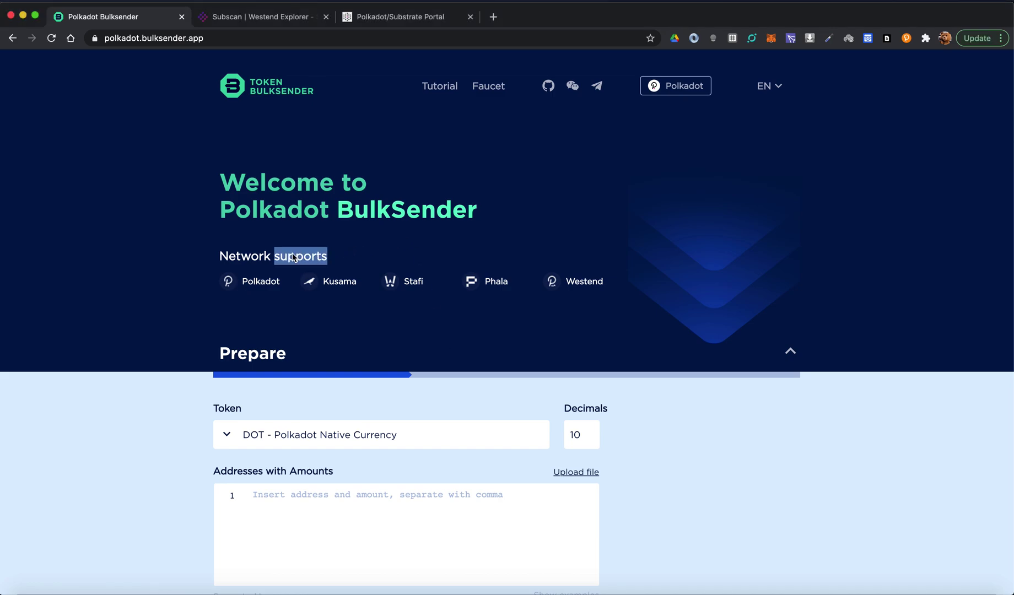
pyautogui.click(294, 256)
pyautogui.tripleClick(263, 282)
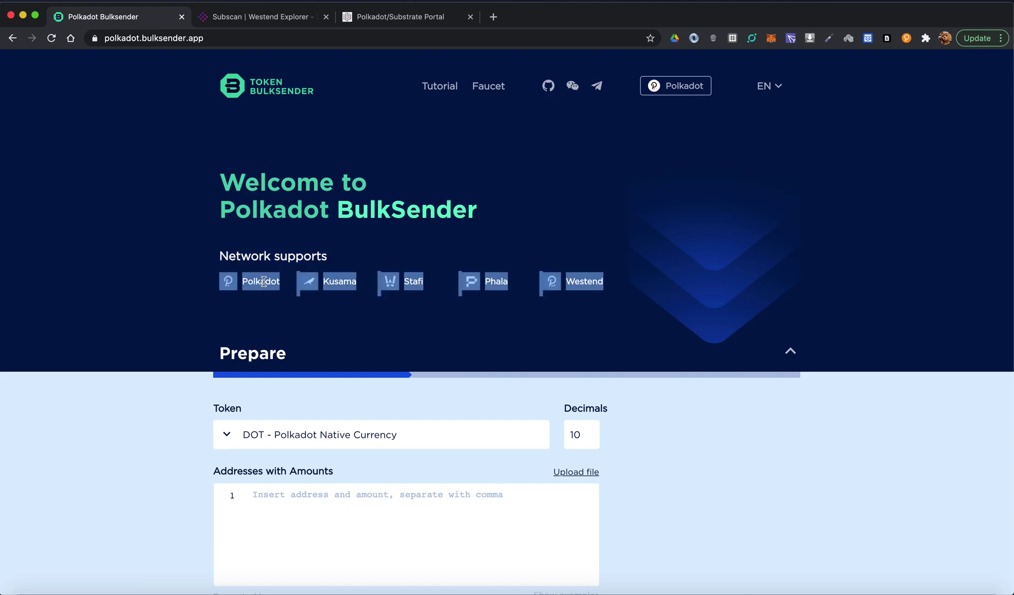
pyautogui.click(337, 283)
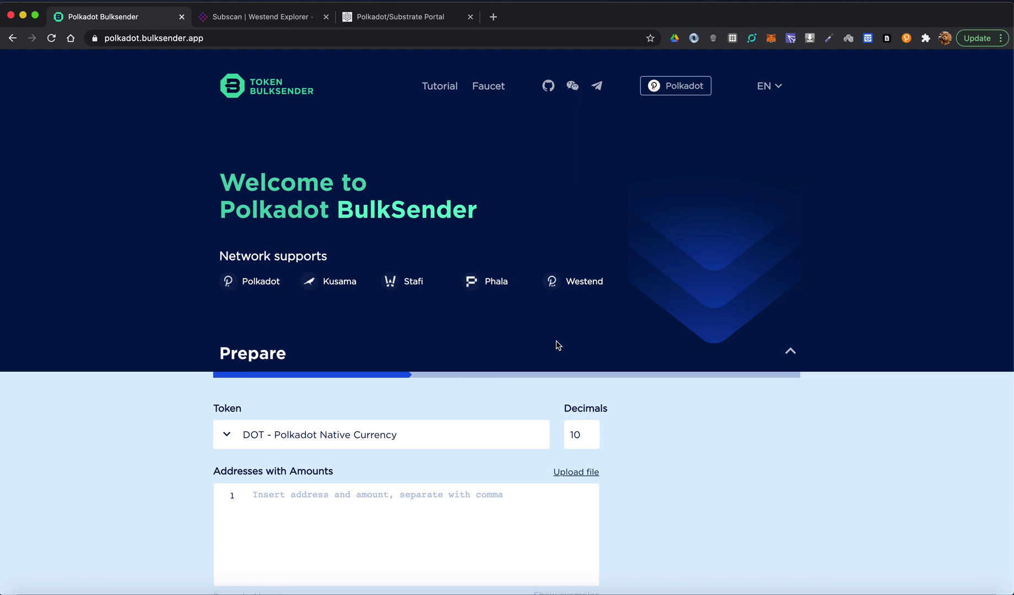
pyautogui.click(677, 92)
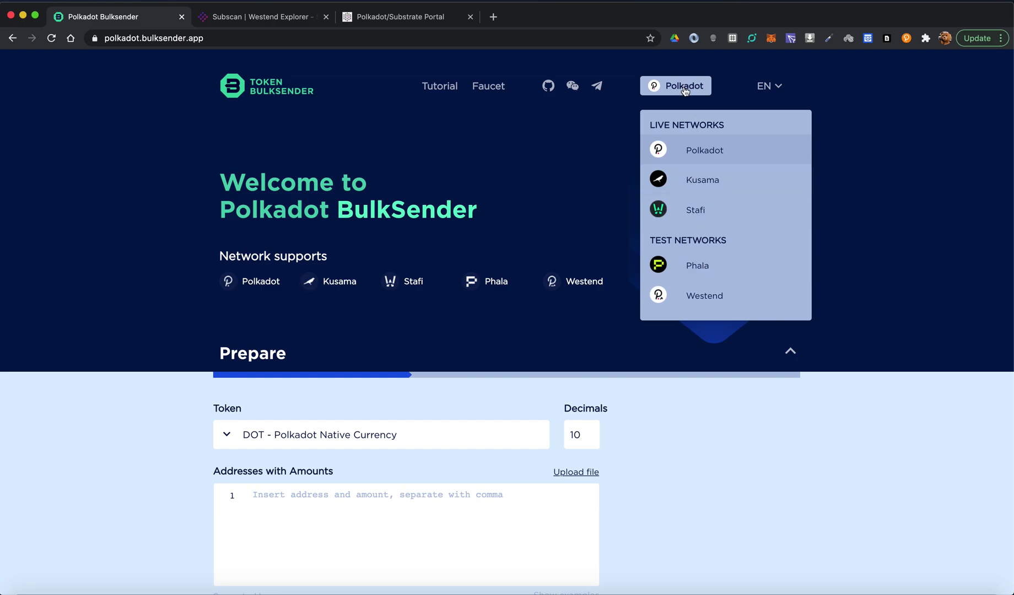
pyautogui.click(714, 450)
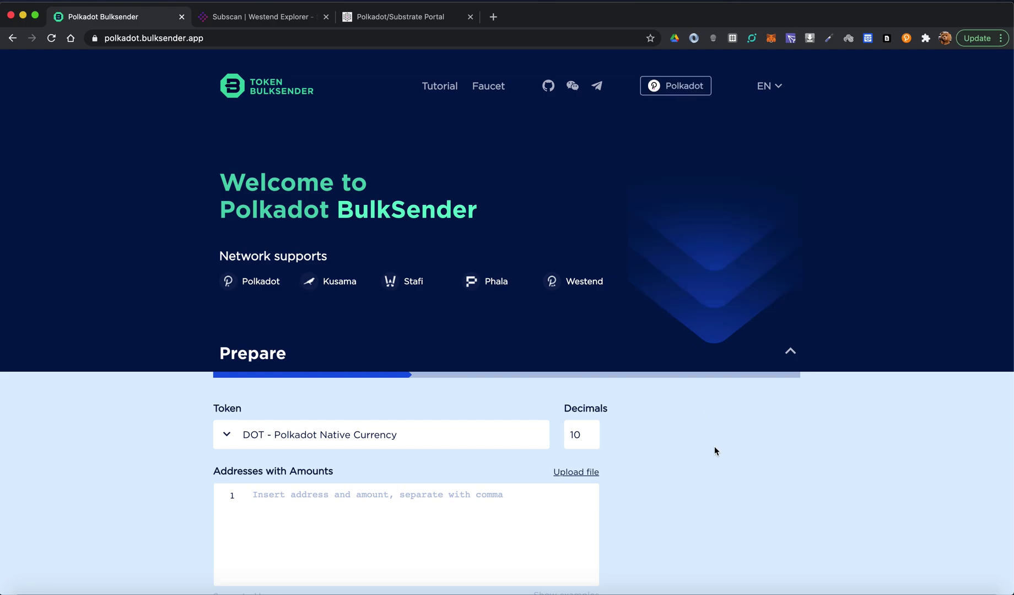
# Switch the bulk sender from the Polkadot network to the Westend test network.
pyautogui.scroll(-3, 714, 448)
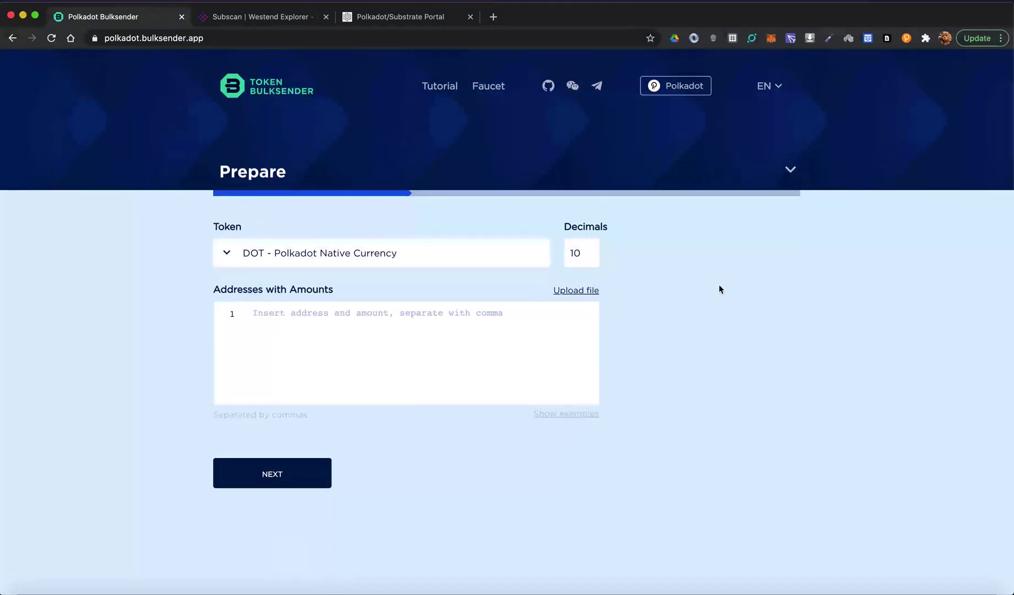
pyautogui.click(682, 88)
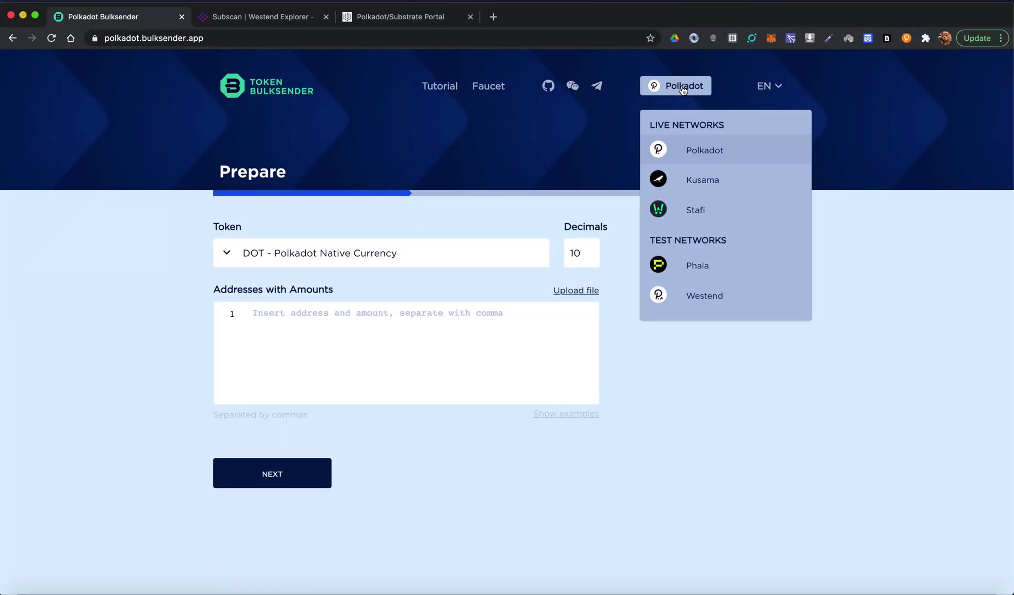
pyautogui.click(705, 298)
# Load the example entries into the Addresses with Amounts box to see the expected format.
pyautogui.click(480, 347)
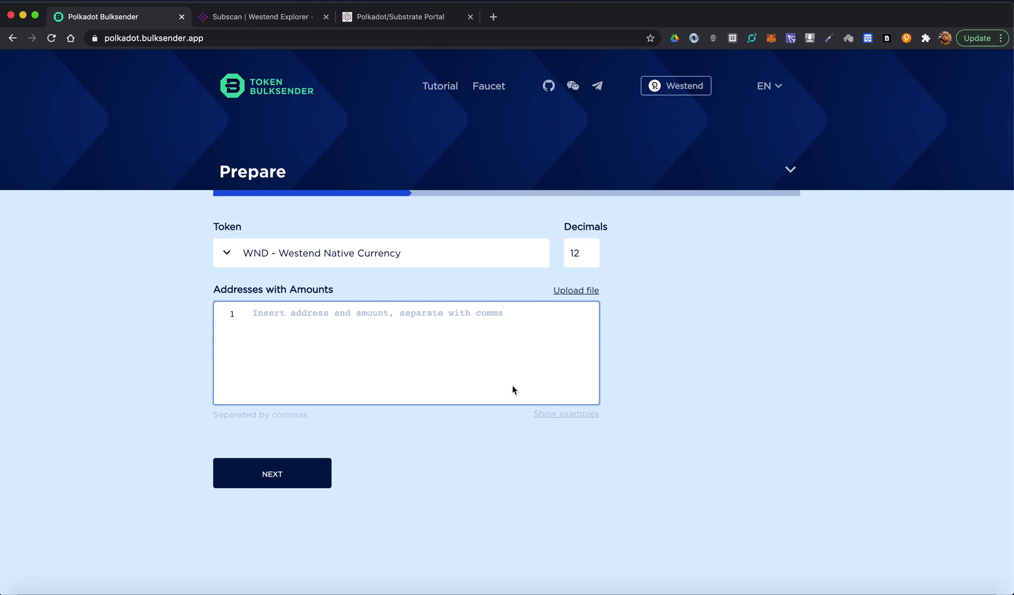
pyautogui.click(555, 417)
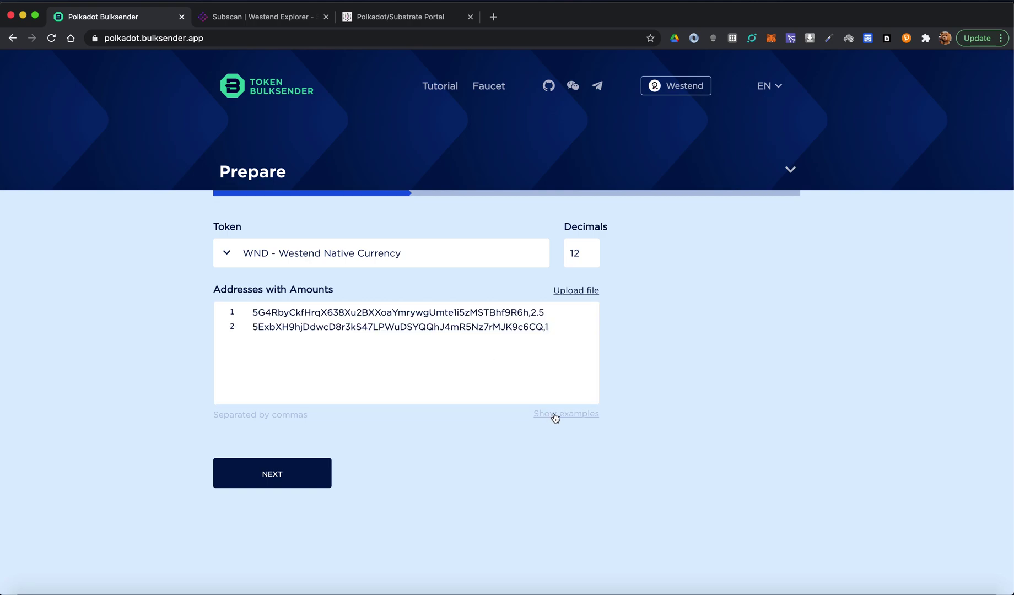
pyautogui.tripleClick(541, 329)
pyautogui.click(512, 358)
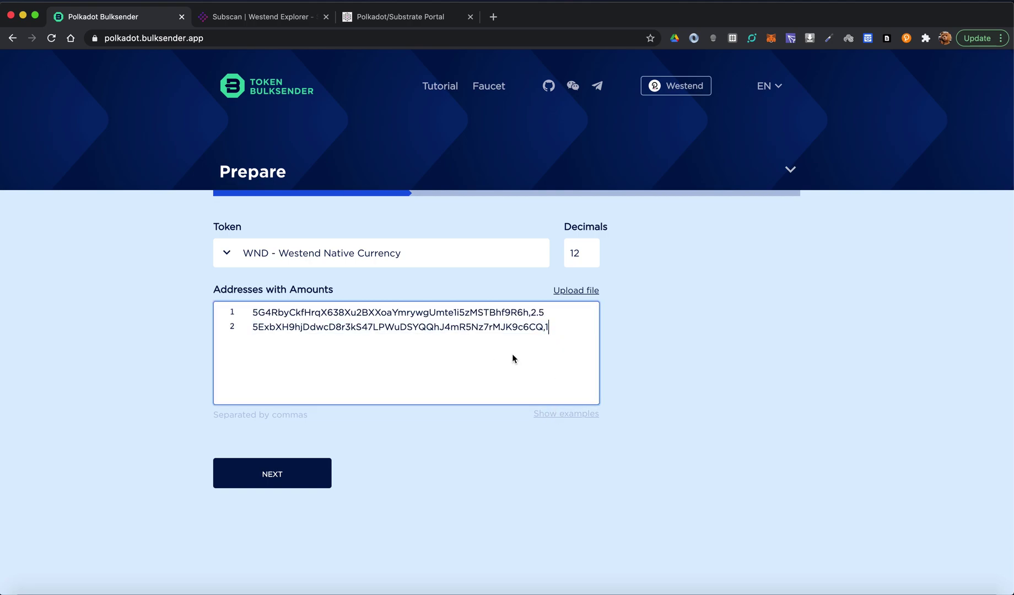
# Switch to Sublime Text and copy the entire contents of westend_200_addresses.txt.
pyautogui.press('super+Tab')
pyautogui.press('super+Tab')
pyautogui.press('super+Tab')
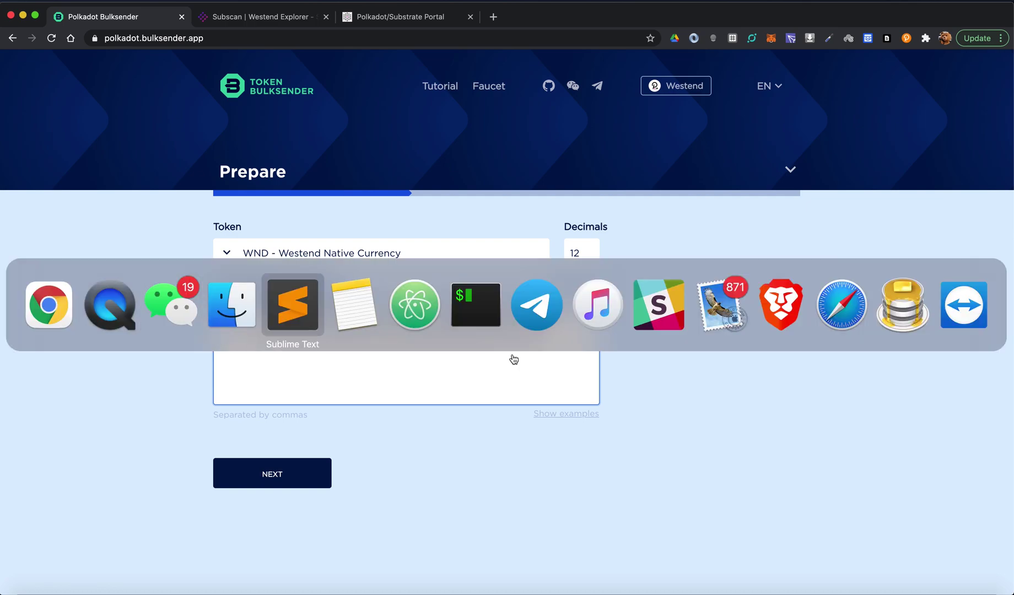
pyautogui.press('super+a')
pyautogui.press('super+c')
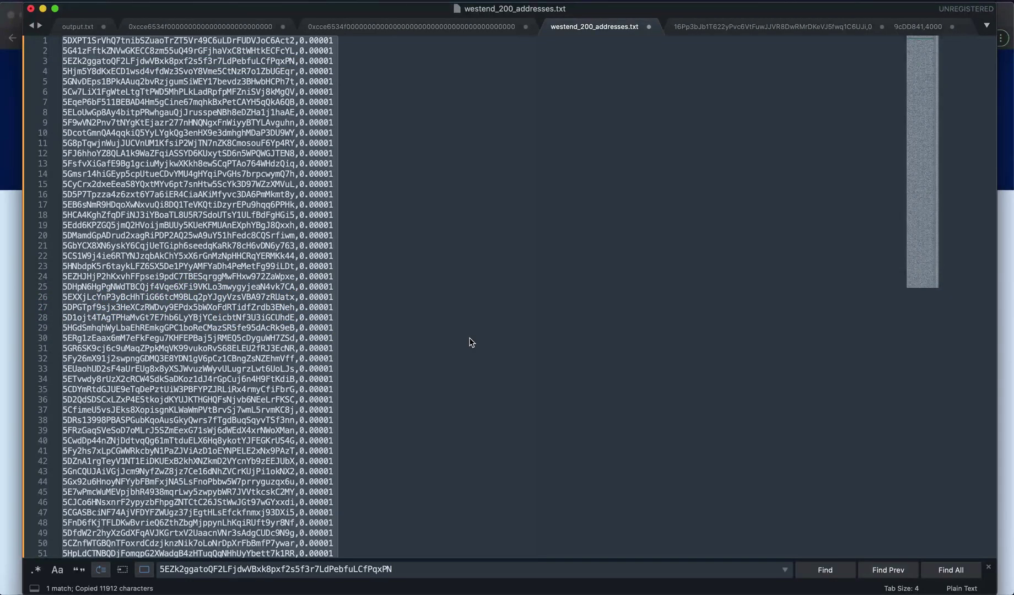
# Return to Chrome, replace the example entries with the copied address and amount list, and proceed to the Confirm stage.
pyautogui.press('super+Tab')
pyautogui.press('super+a')
pyautogui.press('BackSpace')
pyautogui.press('super+v')
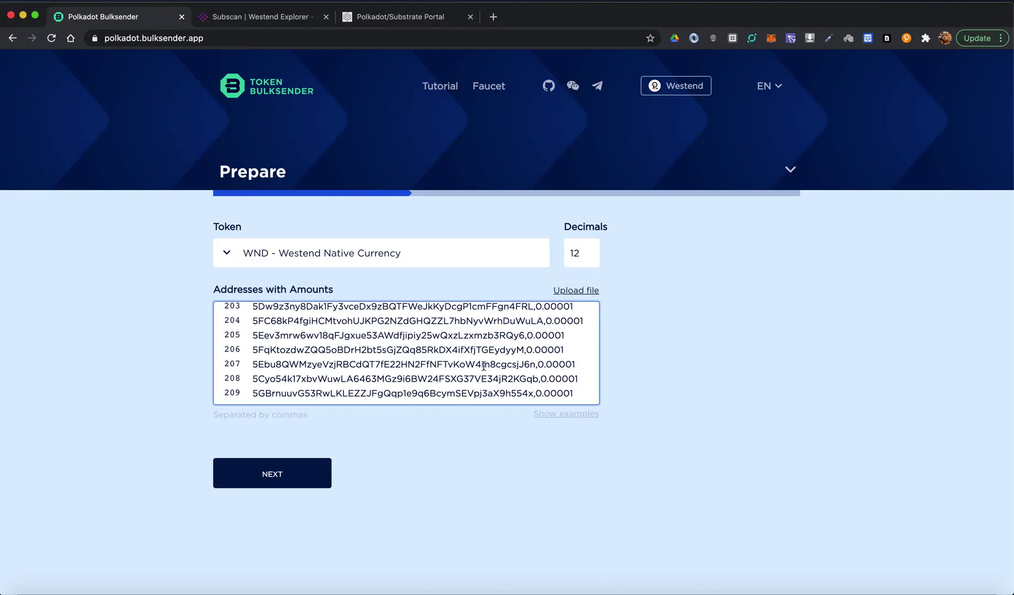
pyautogui.click(445, 459)
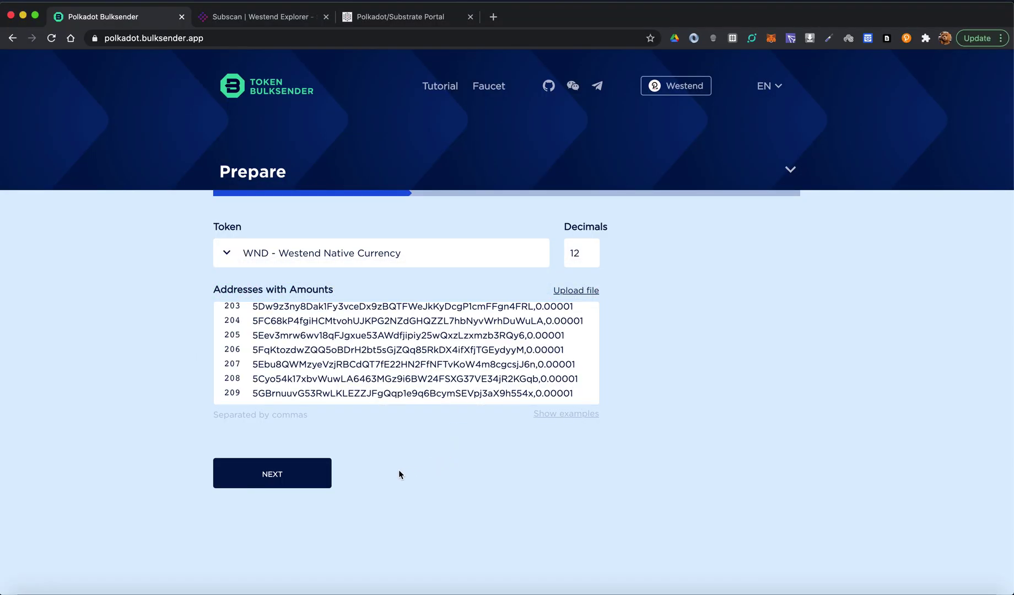
pyautogui.click(289, 478)
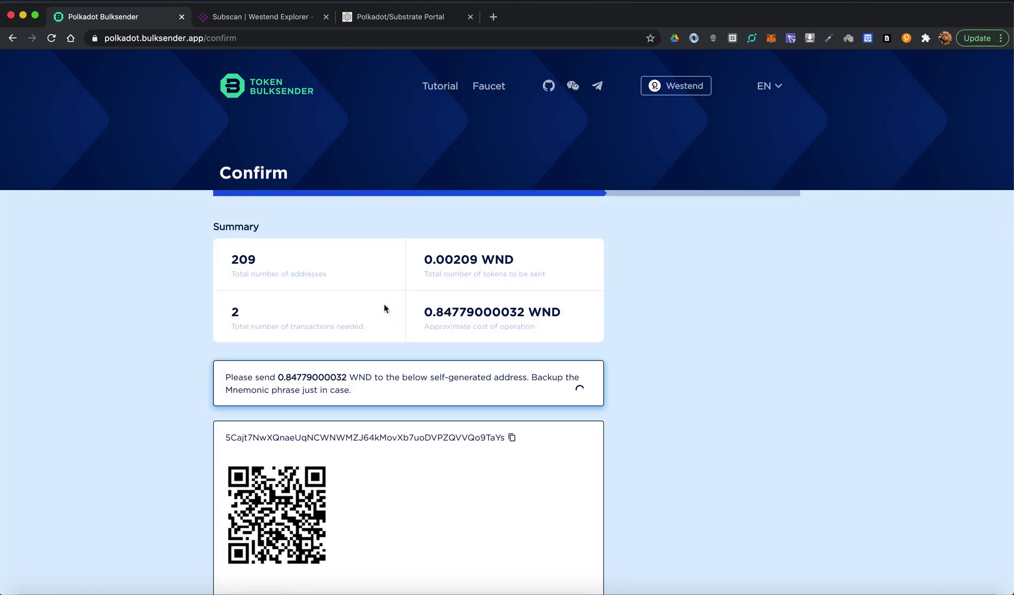
# Review the summary's number of addresses, tokens to be sent, transactions needed and approximate cost of operation.
pyautogui.doubleClick(244, 227)
pyautogui.doubleClick(301, 274)
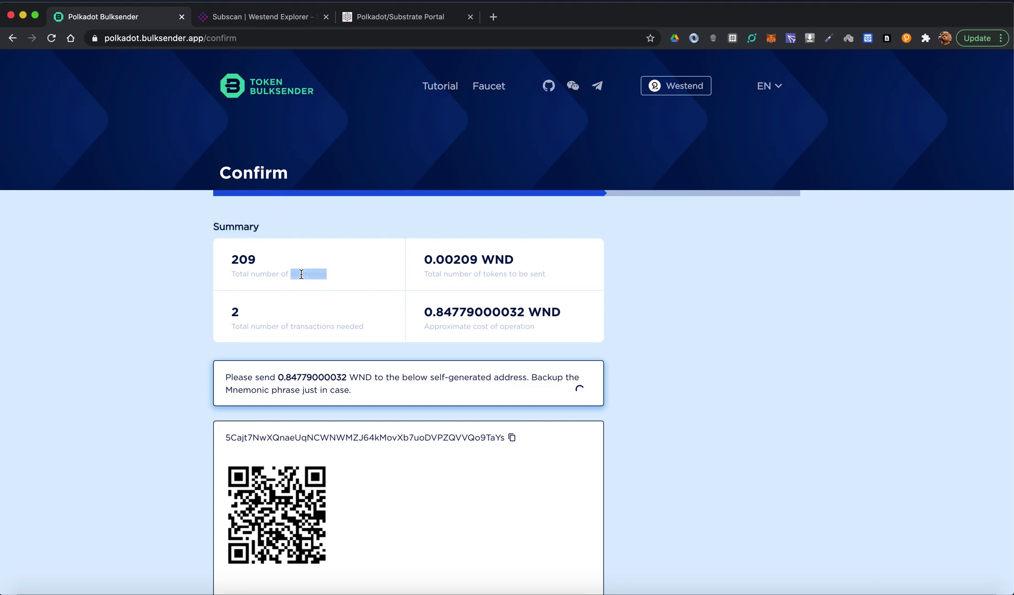
pyautogui.tripleClick(464, 274)
pyautogui.tripleClick(311, 326)
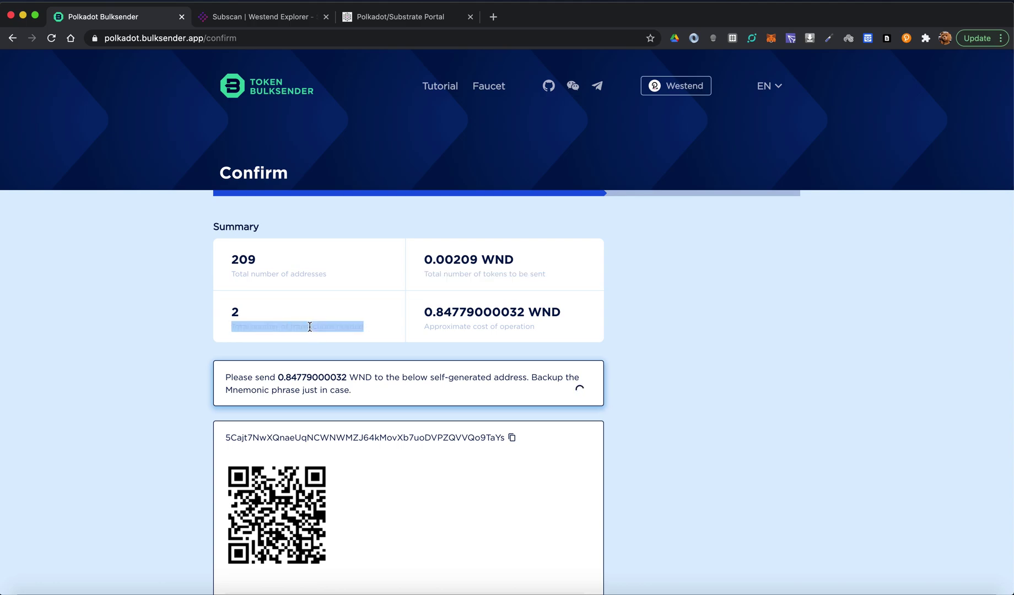
pyautogui.tripleClick(495, 331)
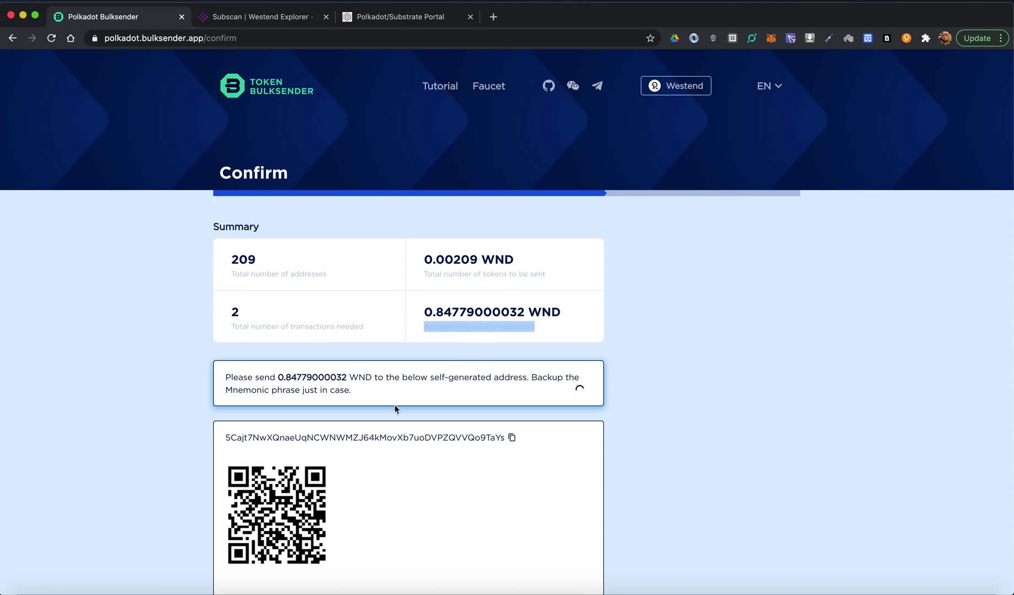
# Read the funding instructions, the mnemonic phrase section and the note on when sending becomes available, and recheck the approximate cost.
pyautogui.scroll(-2, 395, 409)
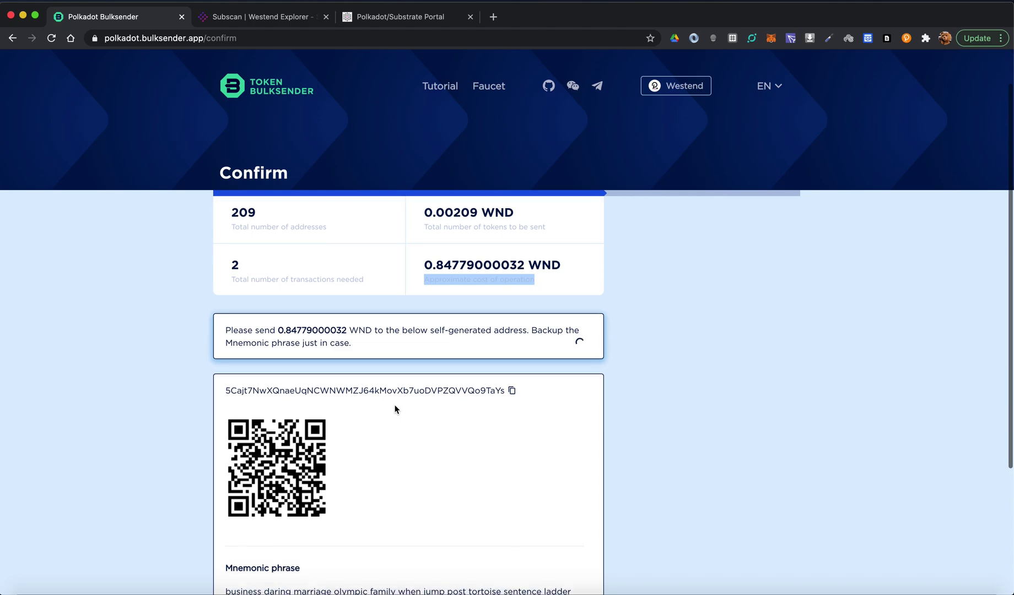
pyautogui.click(431, 324)
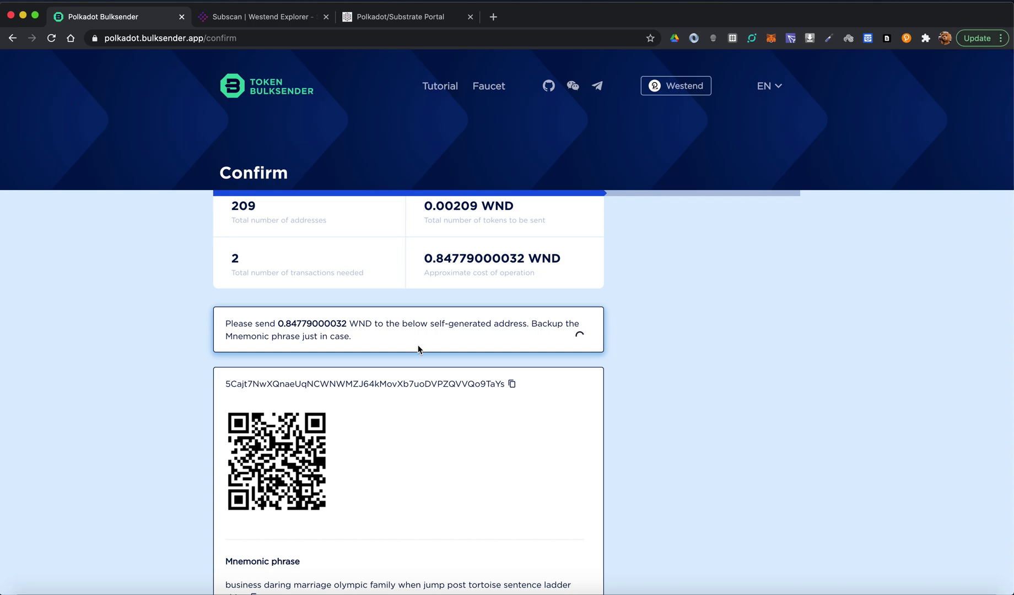
pyautogui.scroll(-1, 419, 349)
pyautogui.scroll(-1, 419, 348)
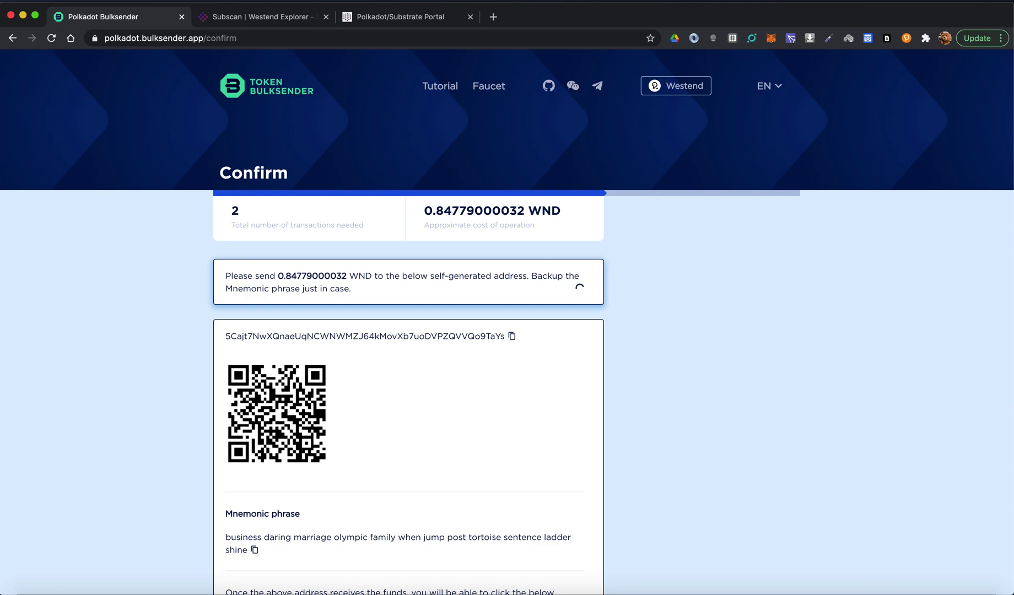
pyautogui.scroll(-3, 500, 427)
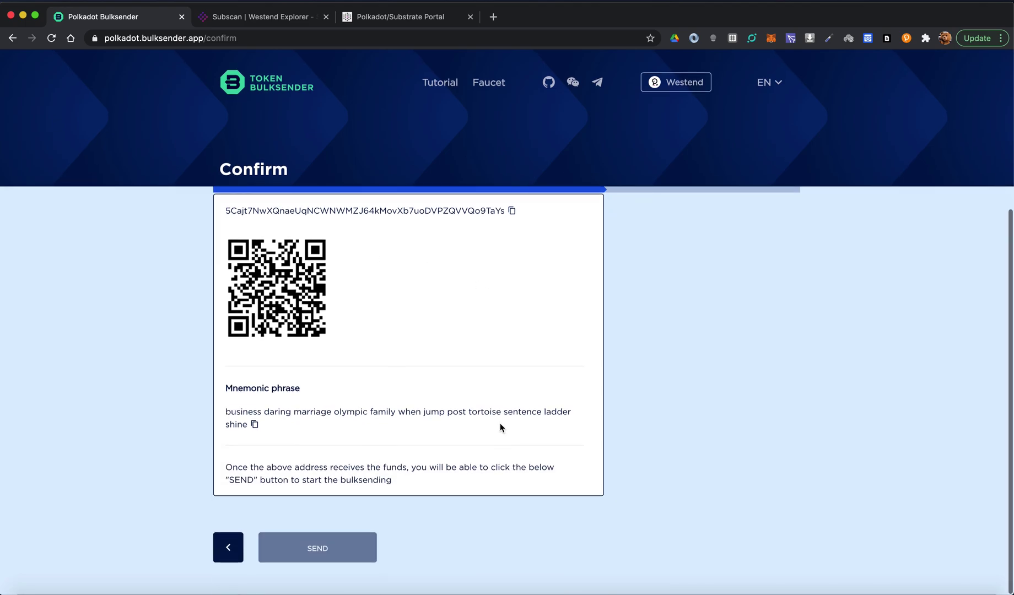
pyautogui.tripleClick(287, 484)
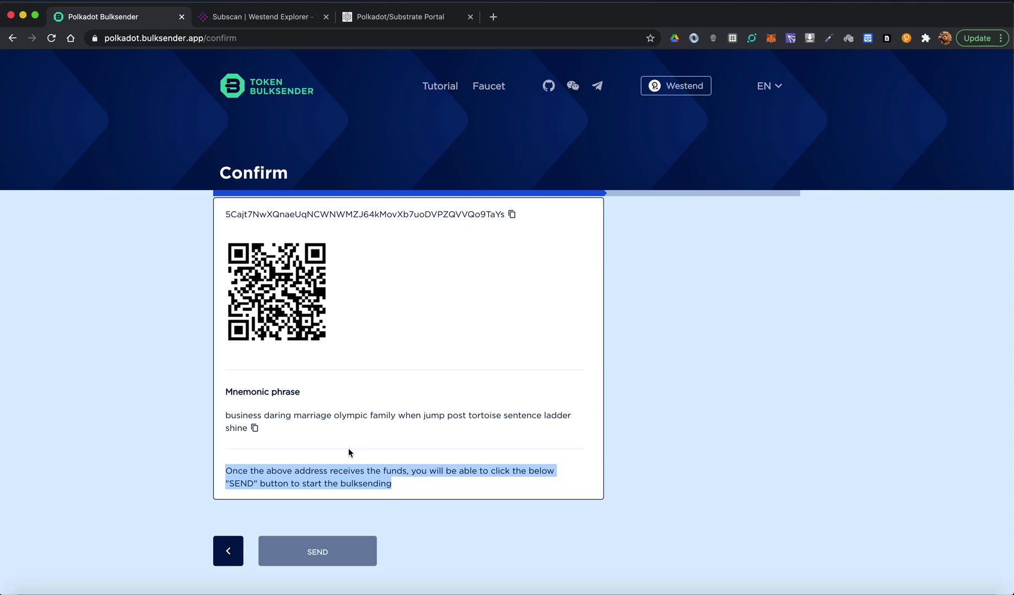
pyautogui.scroll(3, 348, 449)
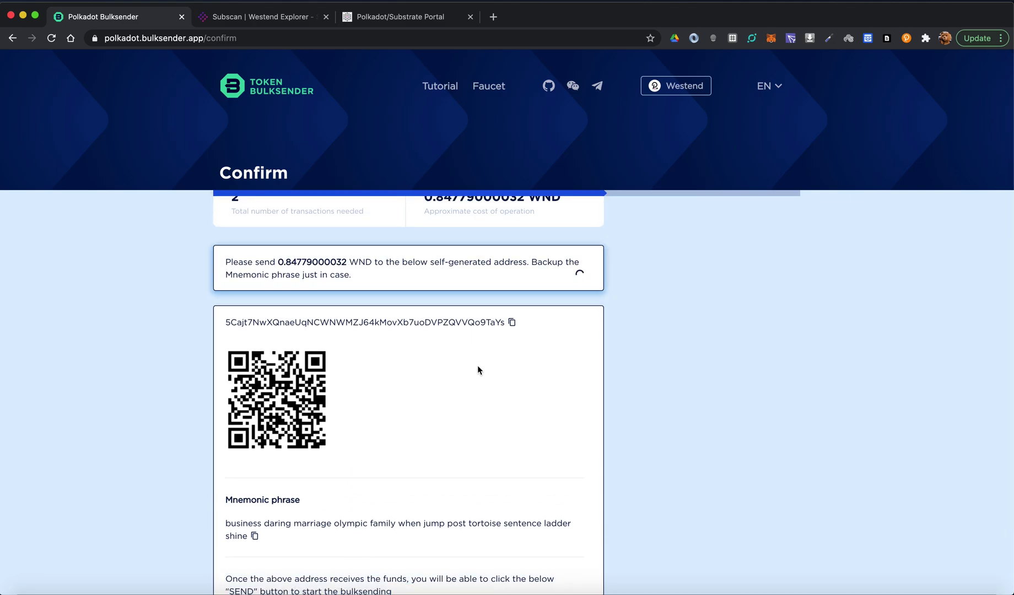
pyautogui.scroll(2, 476, 365)
pyautogui.doubleClick(478, 277)
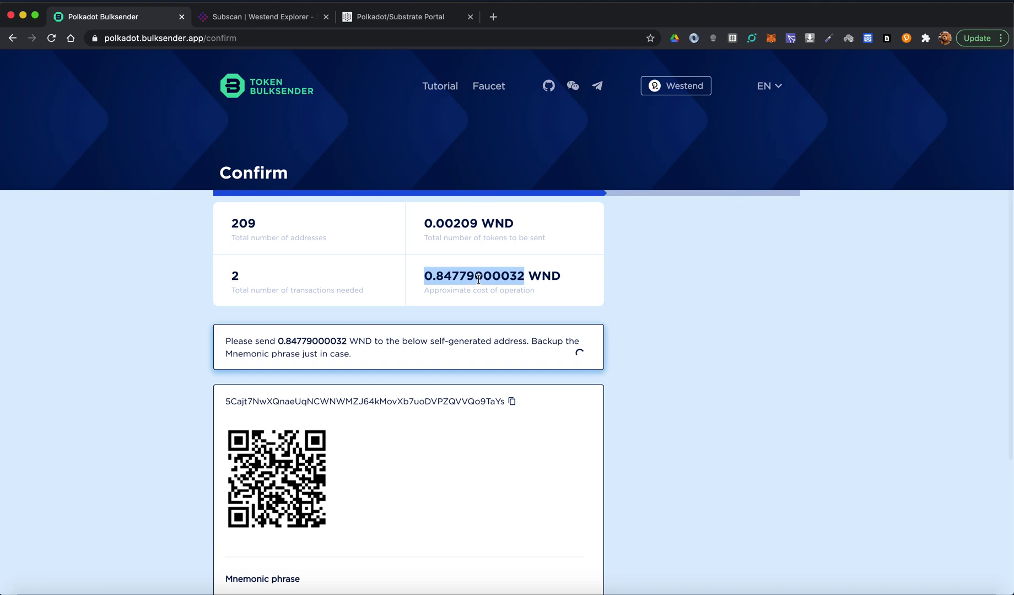
# Copy the self-generated deposit address and set it as the recipient of a transfer from the first account in the Polkadot/Substrate Portal.
pyautogui.doubleClick(432, 401)
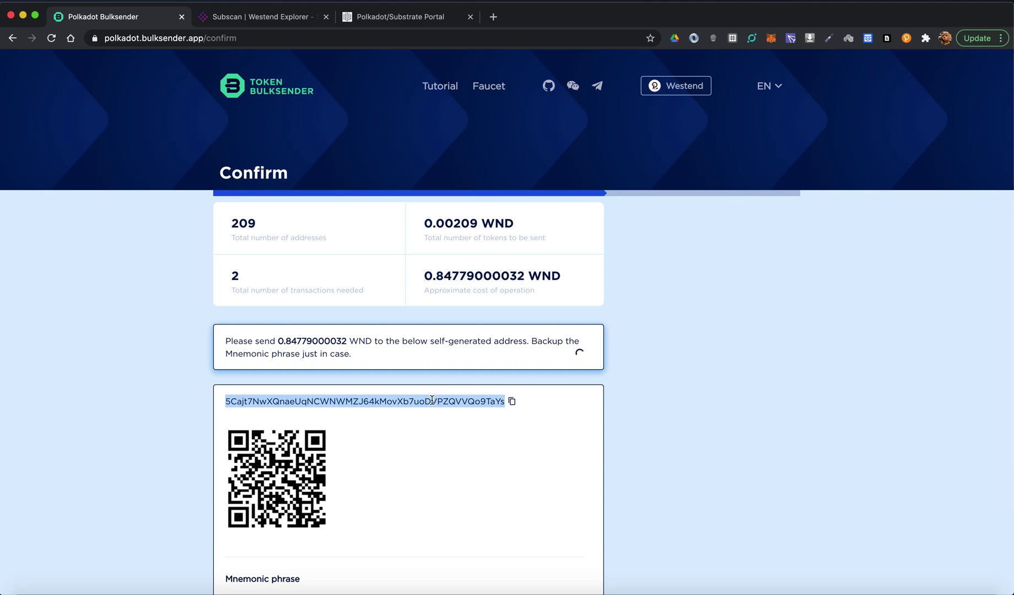
pyautogui.click(512, 404)
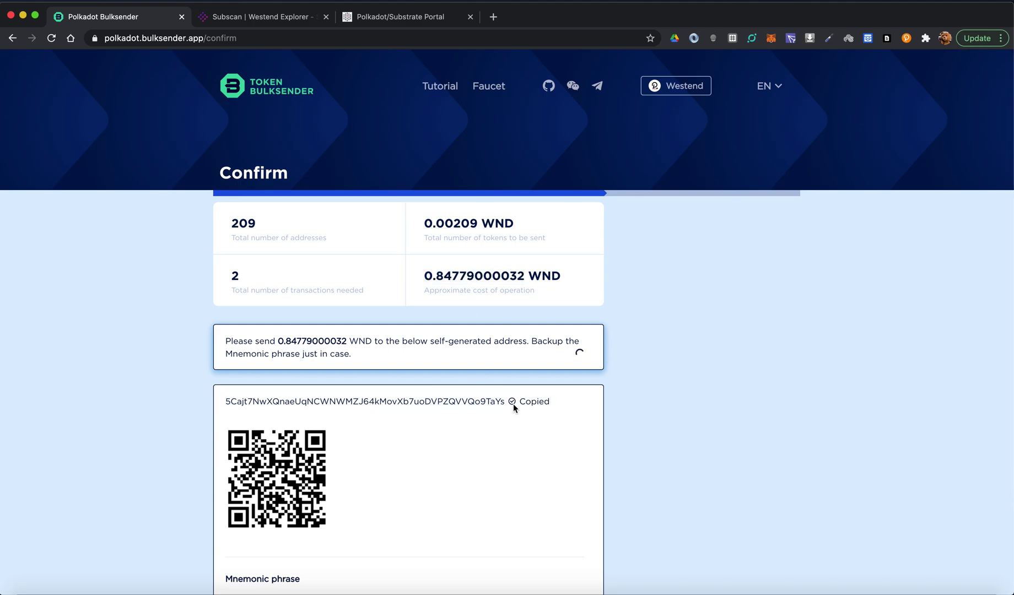
pyautogui.click(409, 18)
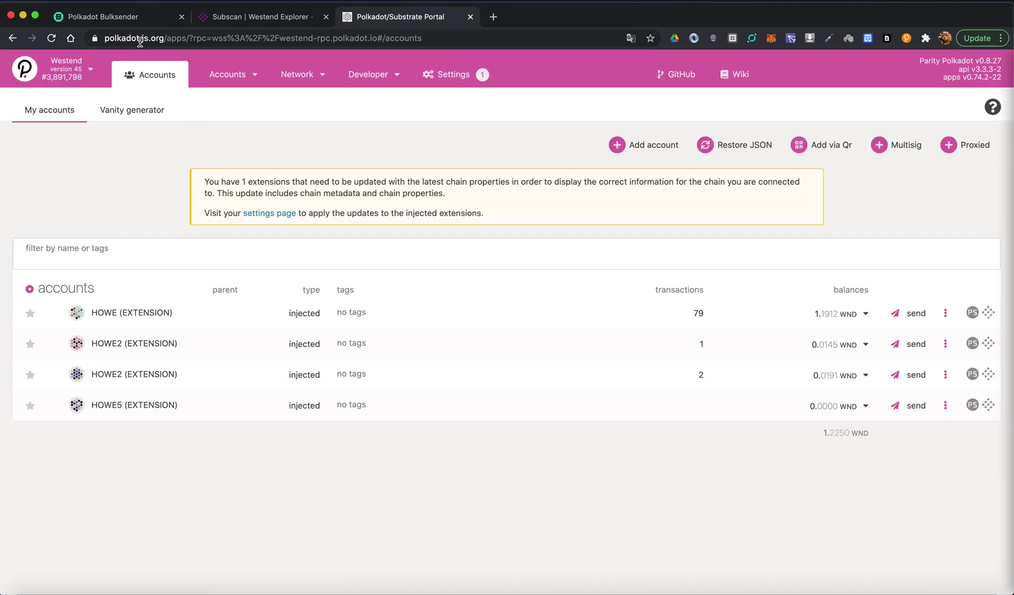
pyautogui.click(911, 320)
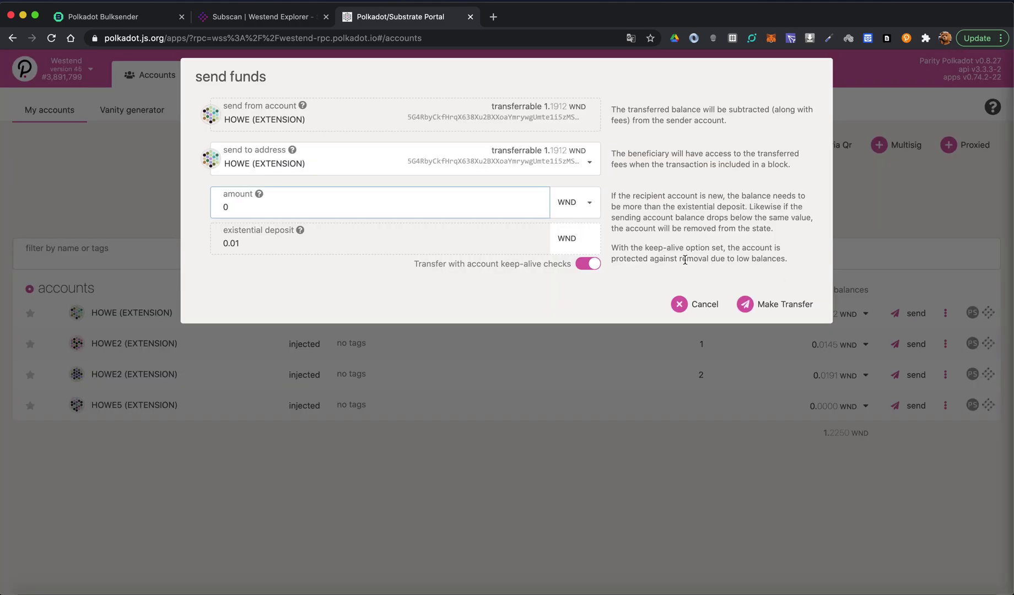
pyautogui.click(322, 163)
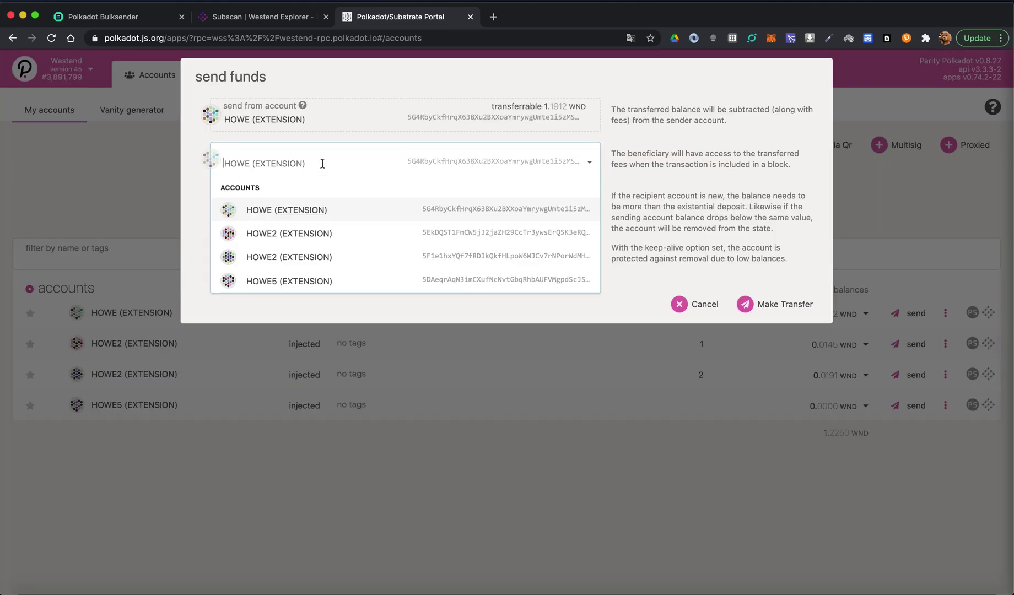
pyautogui.press('super+v')
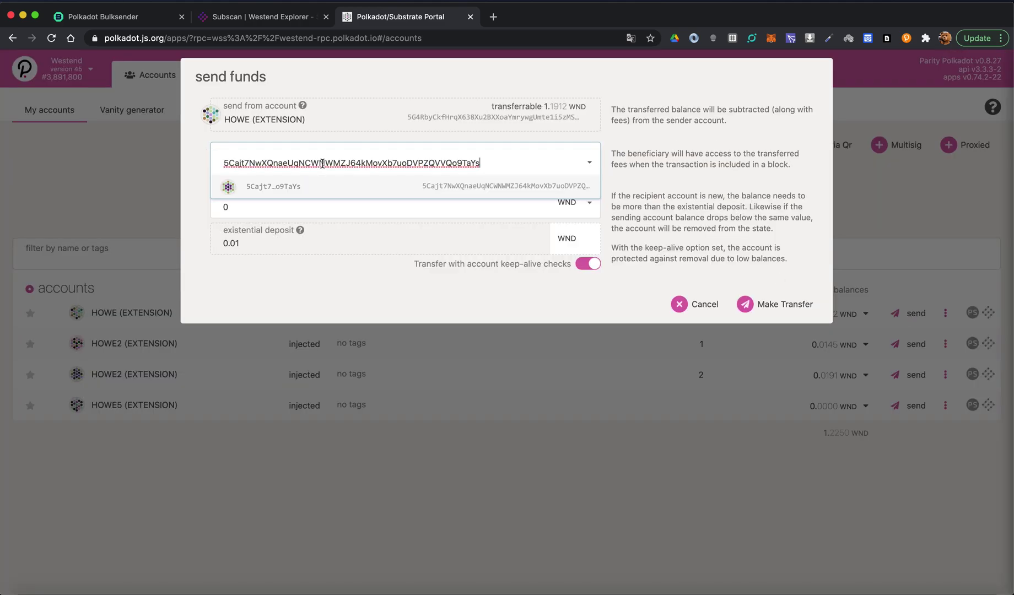
pyautogui.click(282, 211)
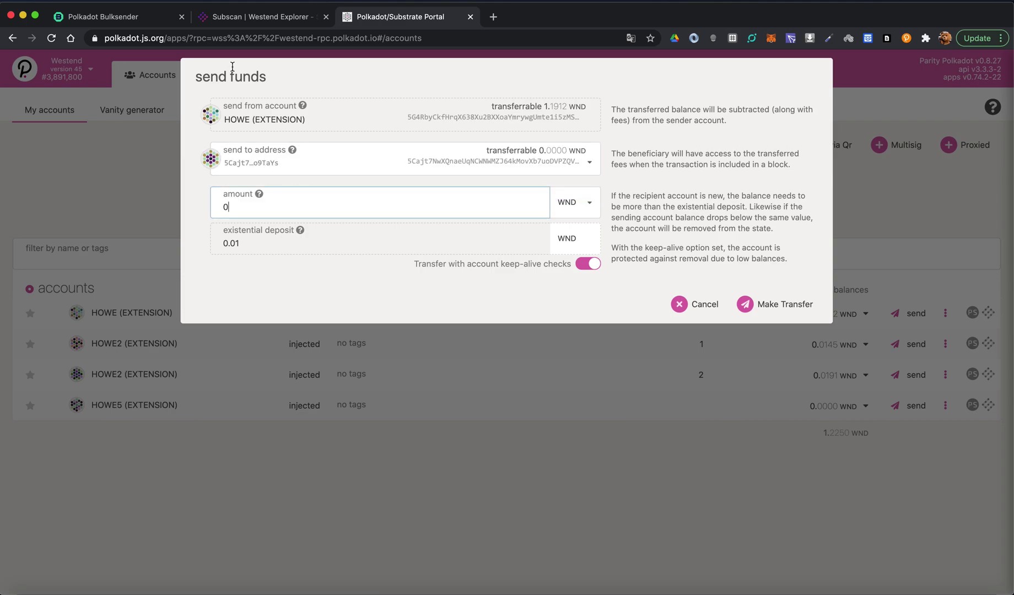
# Set the transfer amount to 0.84779000032 WND, copied from the bulk sender's payment instructions.
pyautogui.click(152, 17)
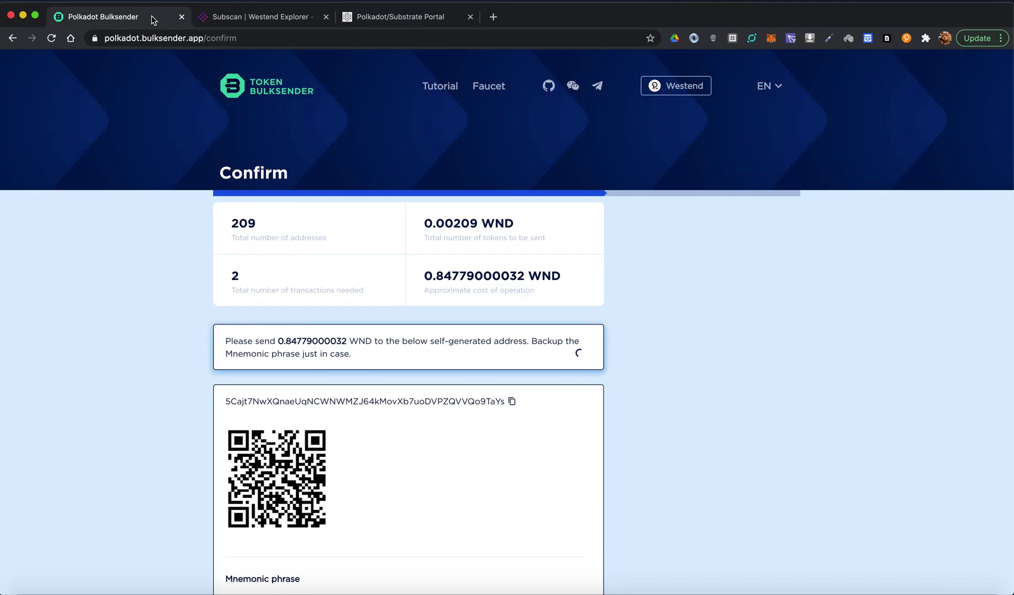
pyautogui.doubleClick(310, 341)
pyautogui.click(408, 19)
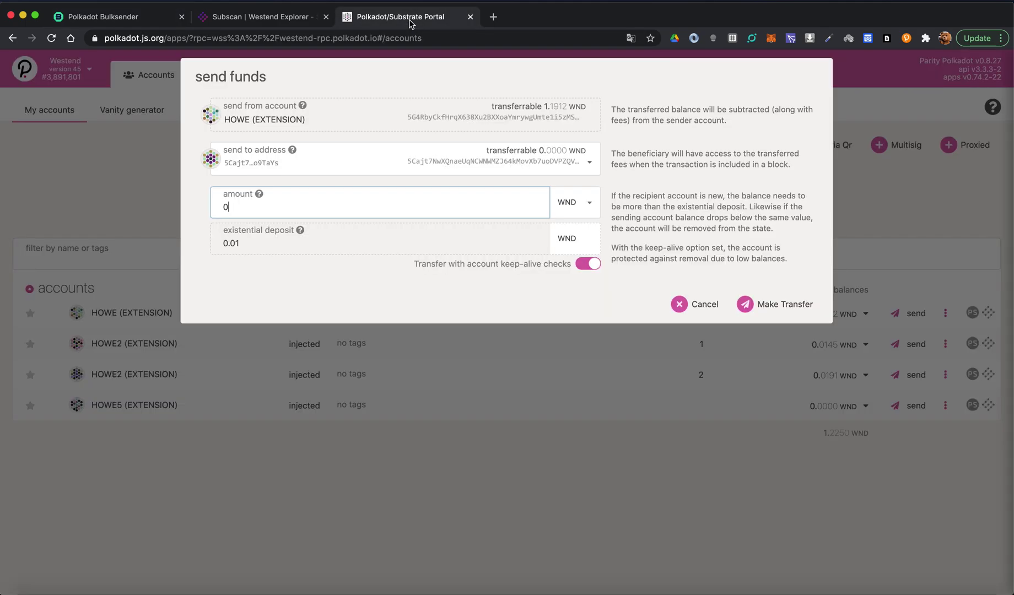
pyautogui.doubleClick(244, 210)
pyautogui.hotkey('ctrl', 'v')
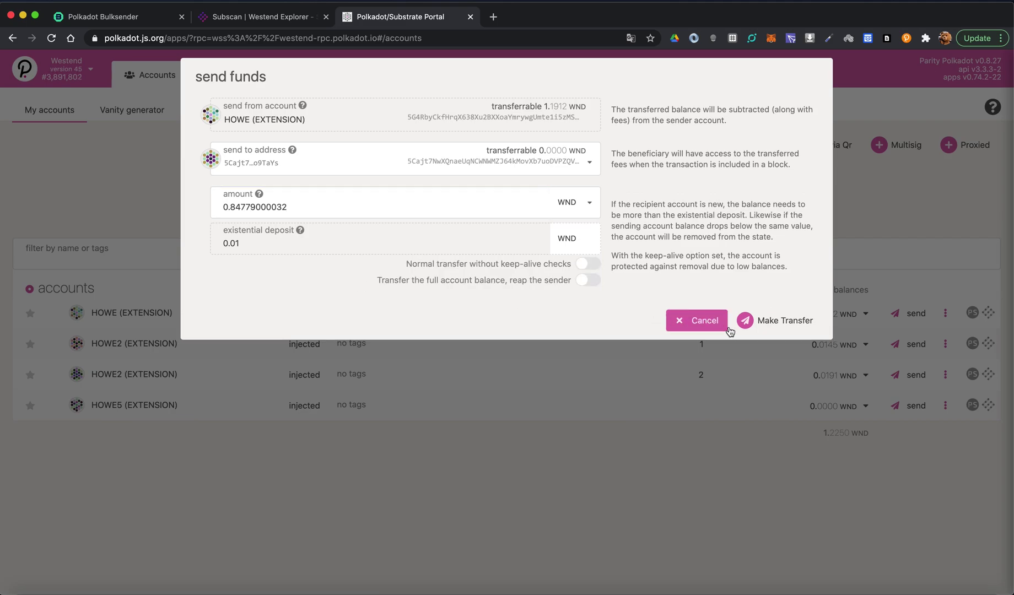
# Submit the transfer to the deposit address and sign it in the wallet extension with the account password.
pyautogui.click(773, 320)
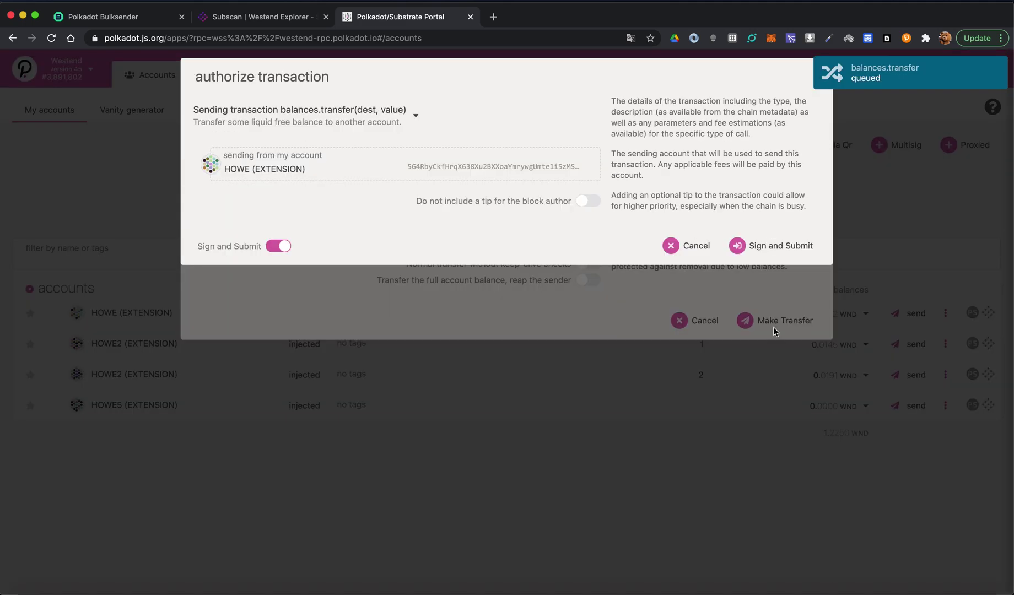
pyautogui.click(769, 246)
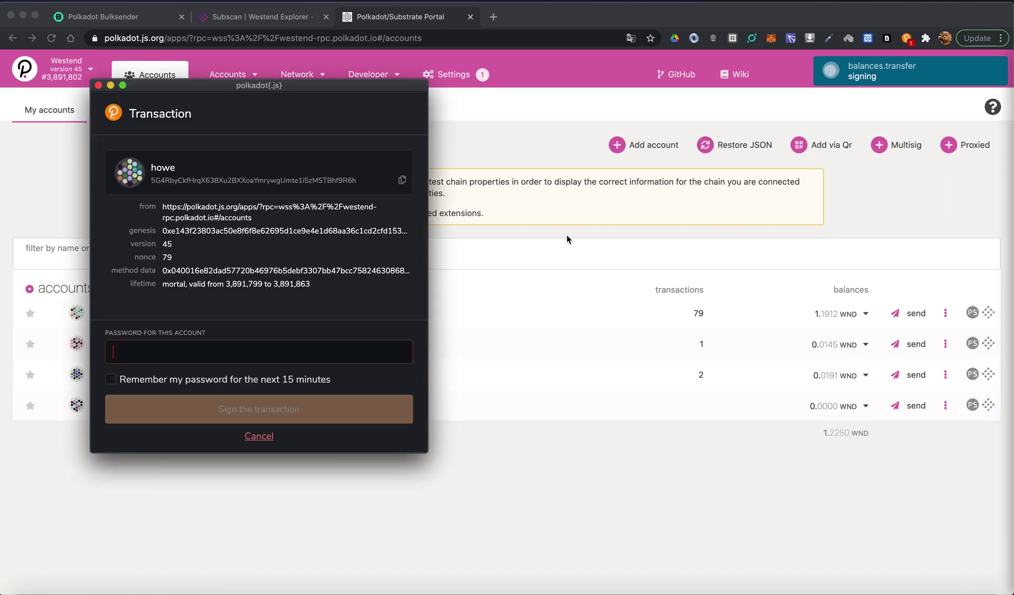
pyautogui.click(191, 345)
pyautogui.write('••••••••••')
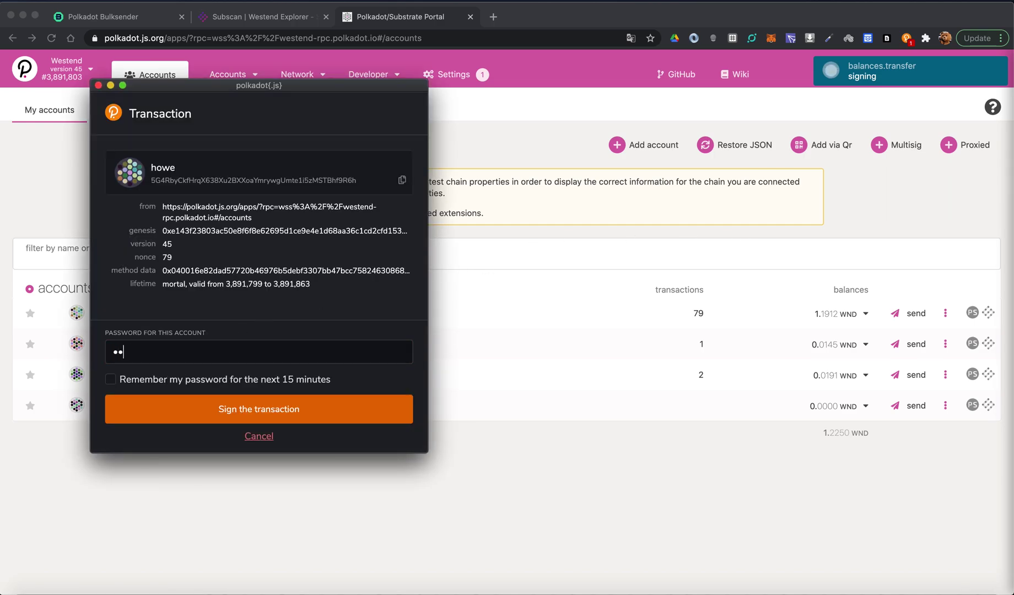
pyautogui.write('•')
pyautogui.click(190, 407)
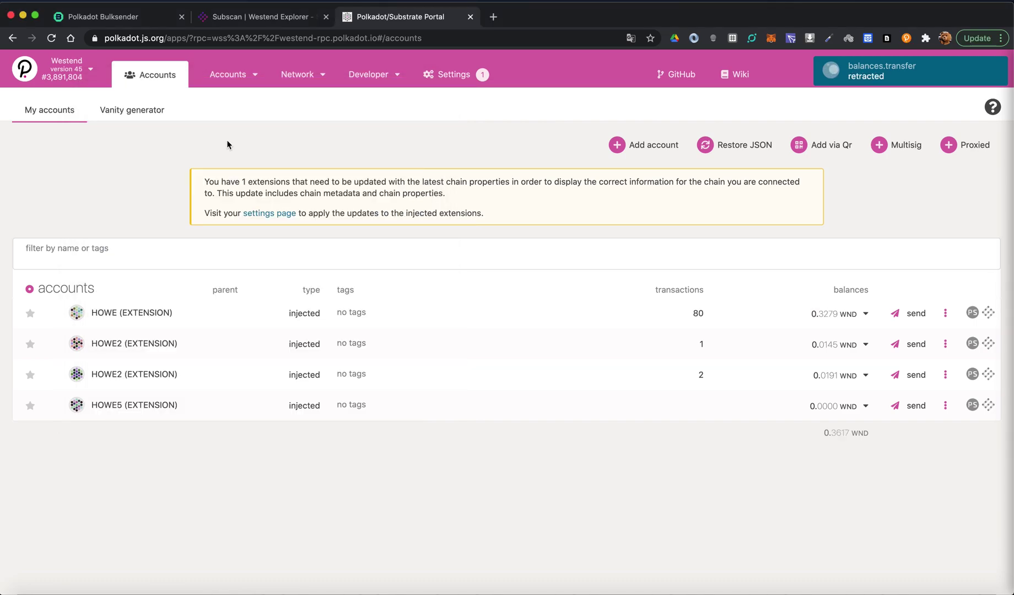
# Switch to Polkadot Bulksender, check the payment notice for the deposit address, and send the bulk transactions.
pyautogui.click(142, 18)
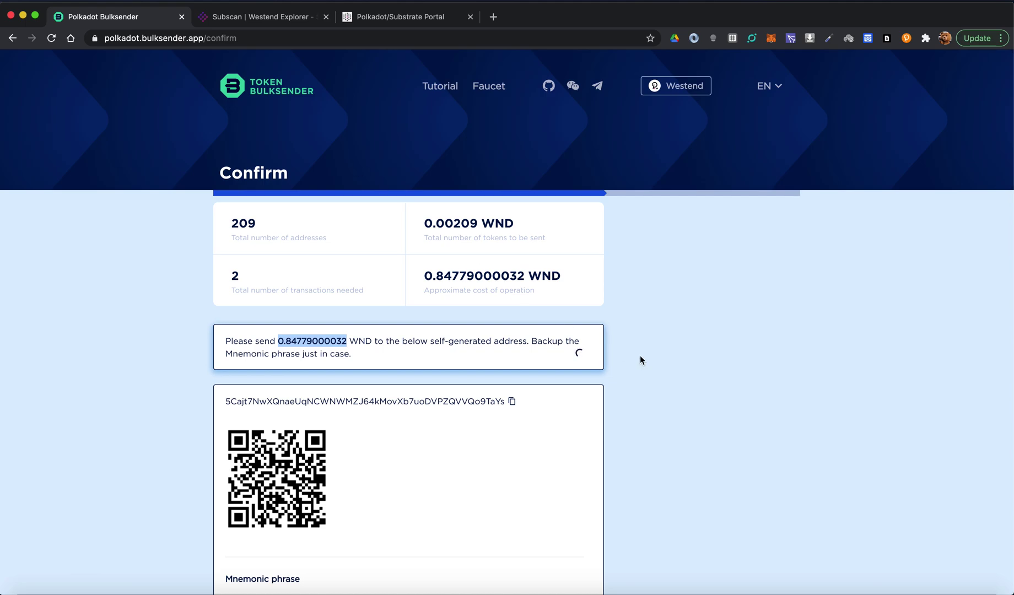
pyautogui.click(652, 362)
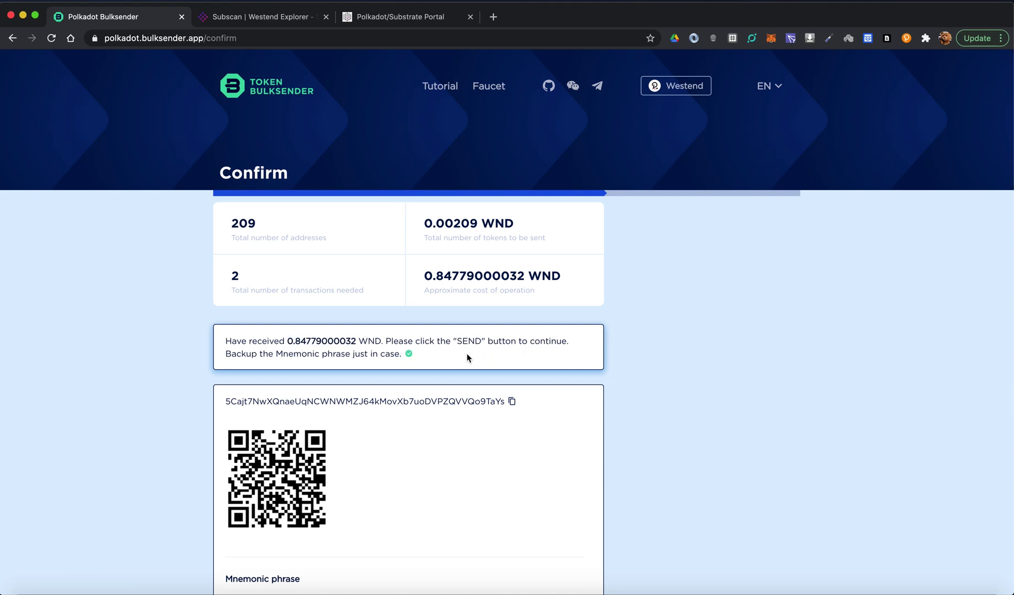
pyautogui.tripleClick(265, 343)
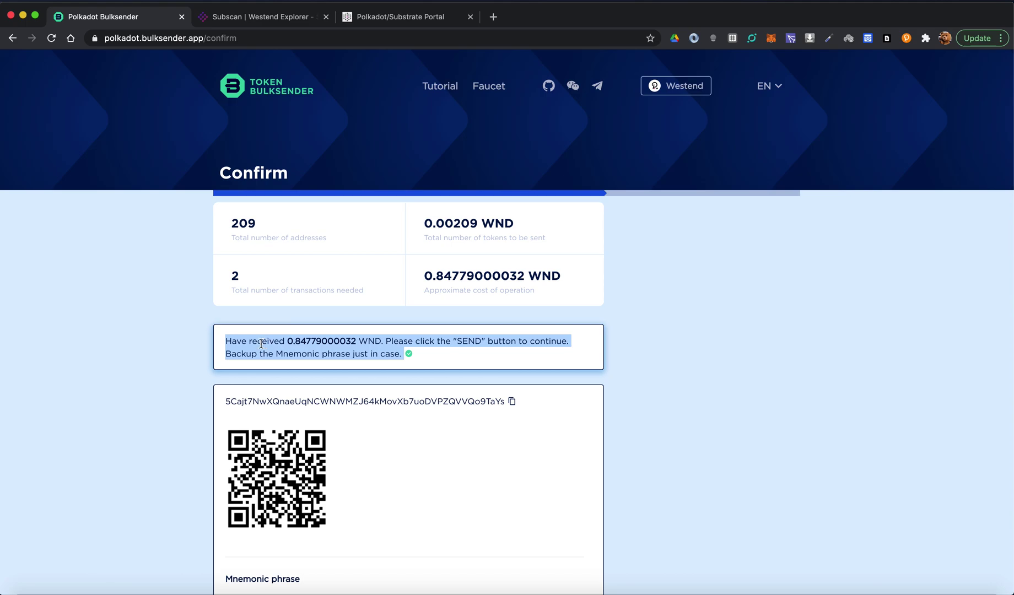
pyautogui.doubleClick(263, 343)
pyautogui.doubleClick(304, 343)
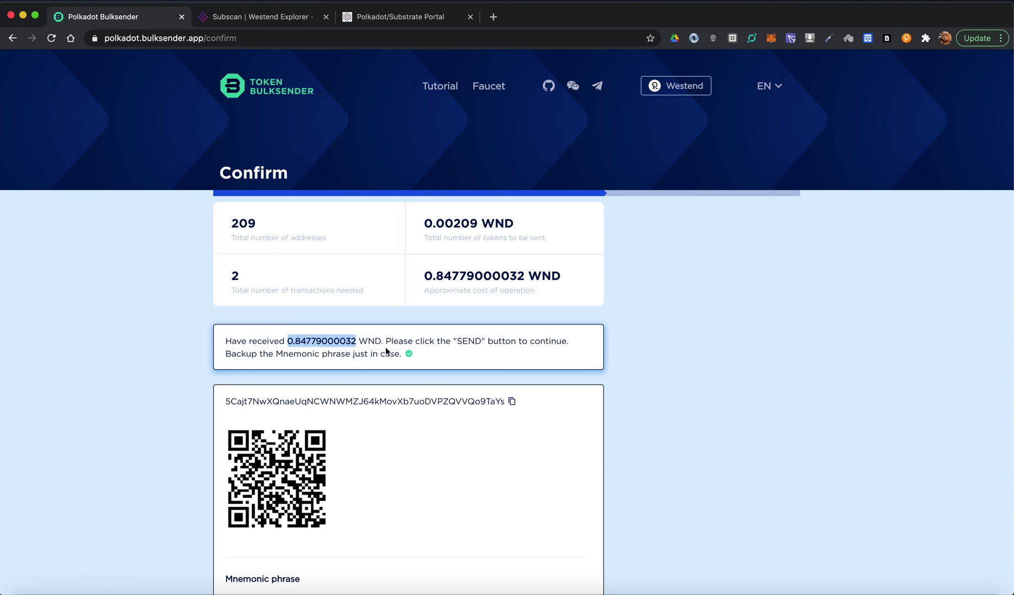
pyautogui.doubleClick(465, 340)
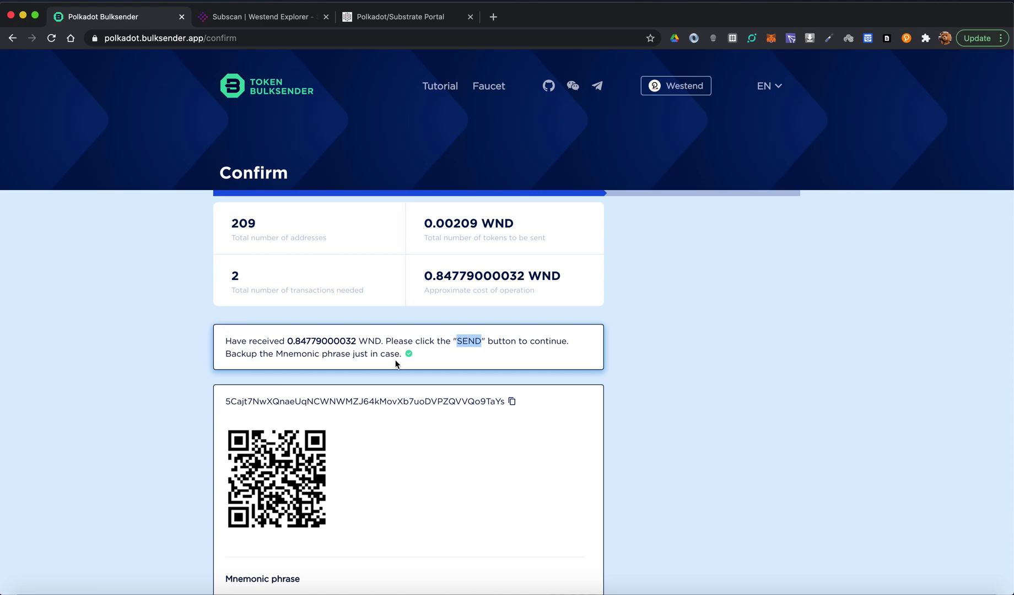
pyautogui.scroll(-4, 438, 360)
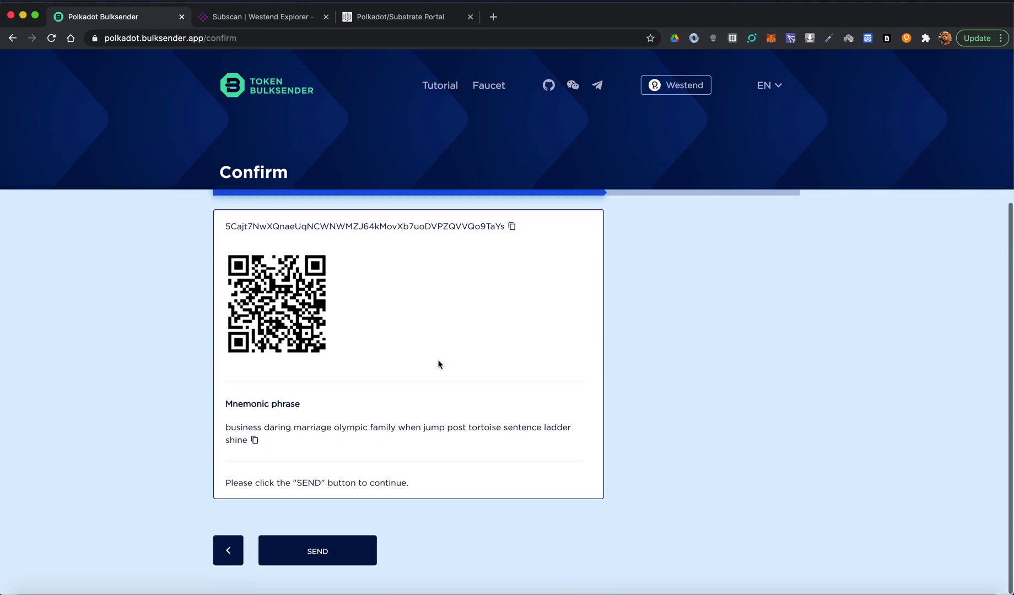
pyautogui.click(324, 556)
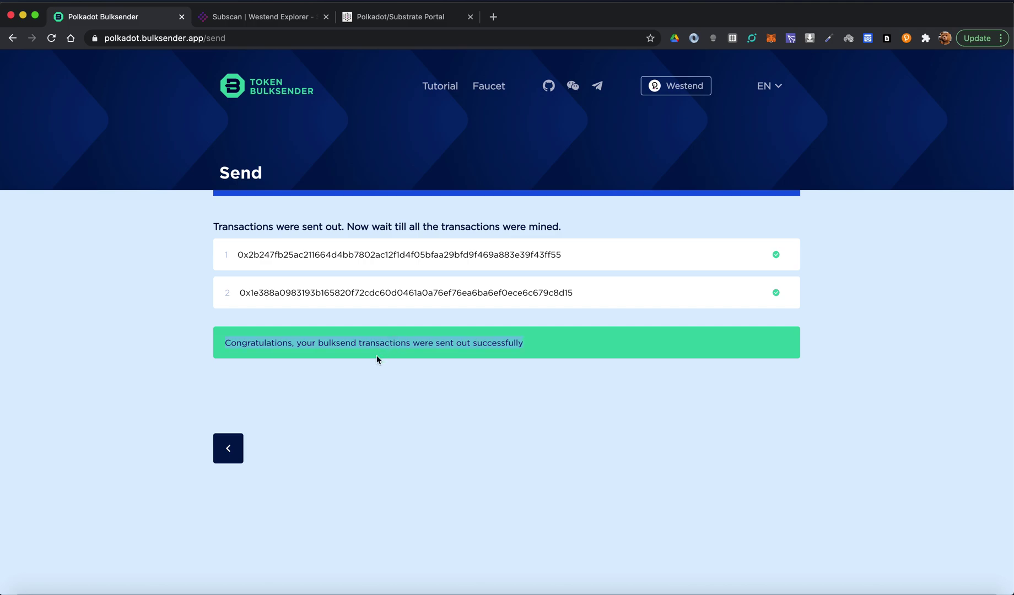
# Open the first sent transaction in Subscan and examine the recipients and values in its full parameter list.
pyautogui.click(393, 255)
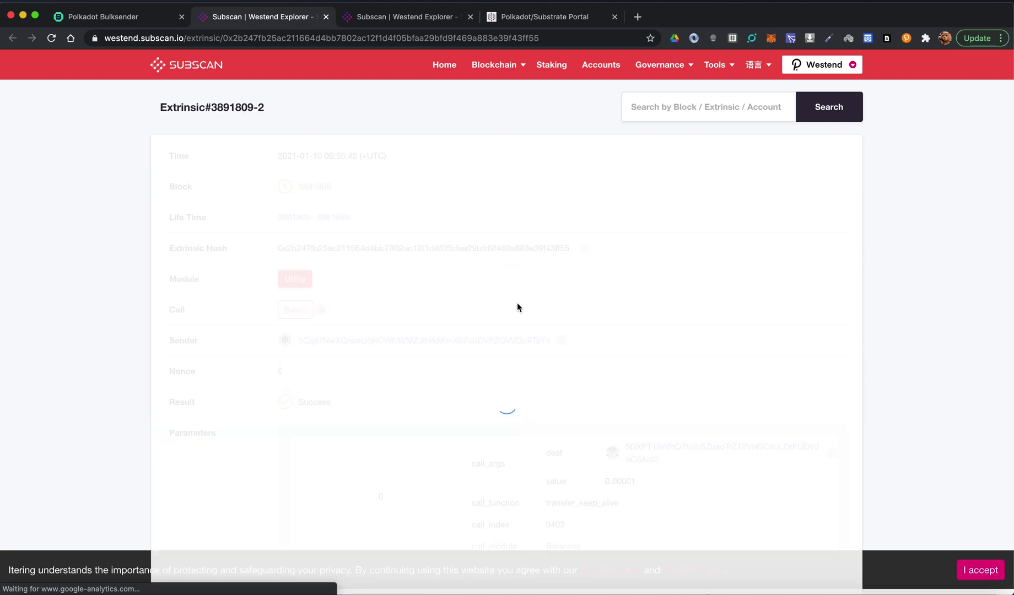
pyautogui.scroll(-5, 517, 306)
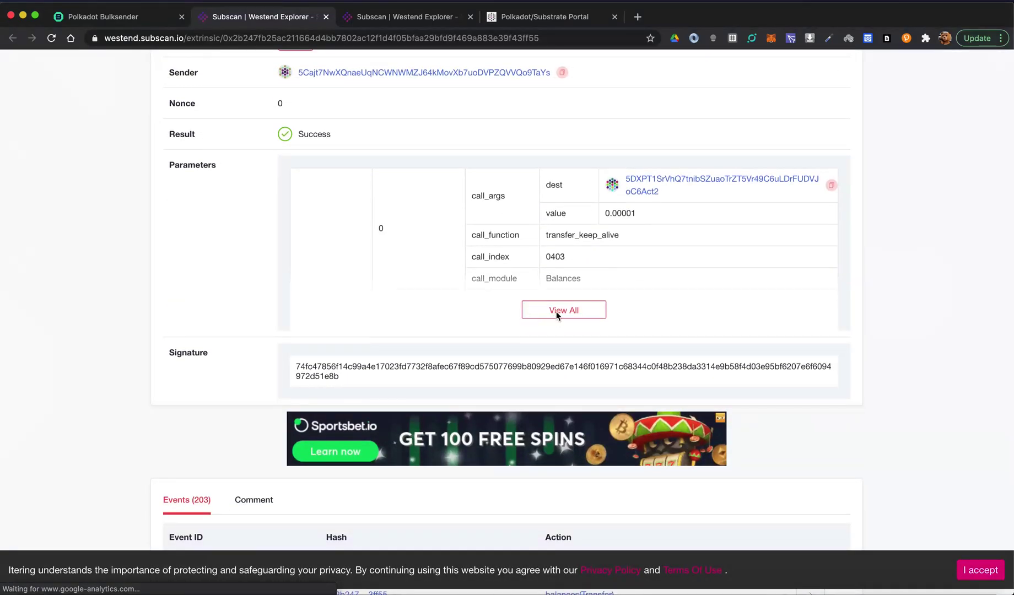
pyautogui.click(554, 313)
pyautogui.scroll(-3, 653, 337)
pyautogui.scroll(-1, 654, 336)
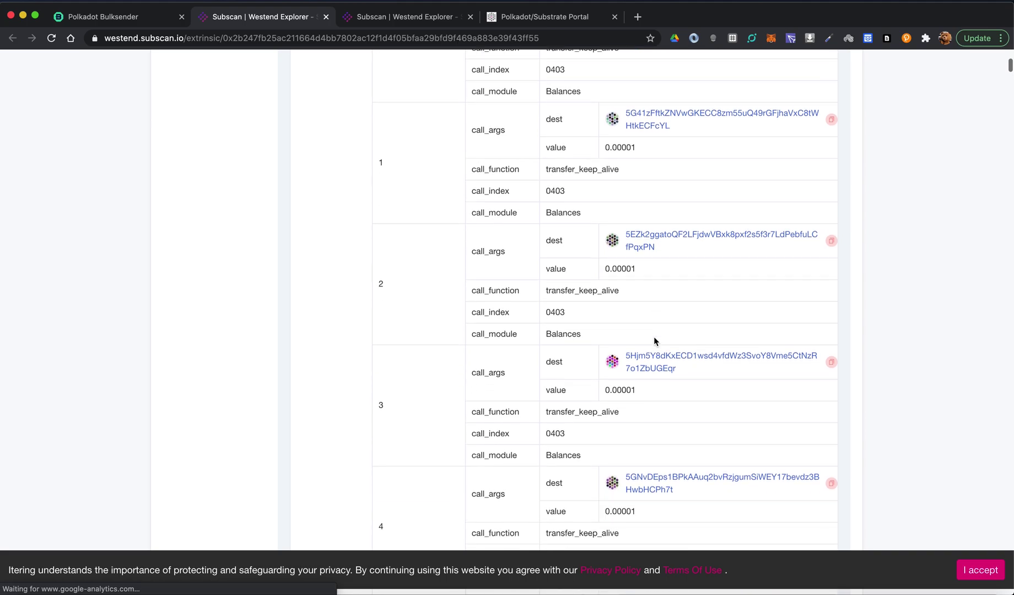
pyautogui.doubleClick(624, 264)
pyautogui.click(690, 365)
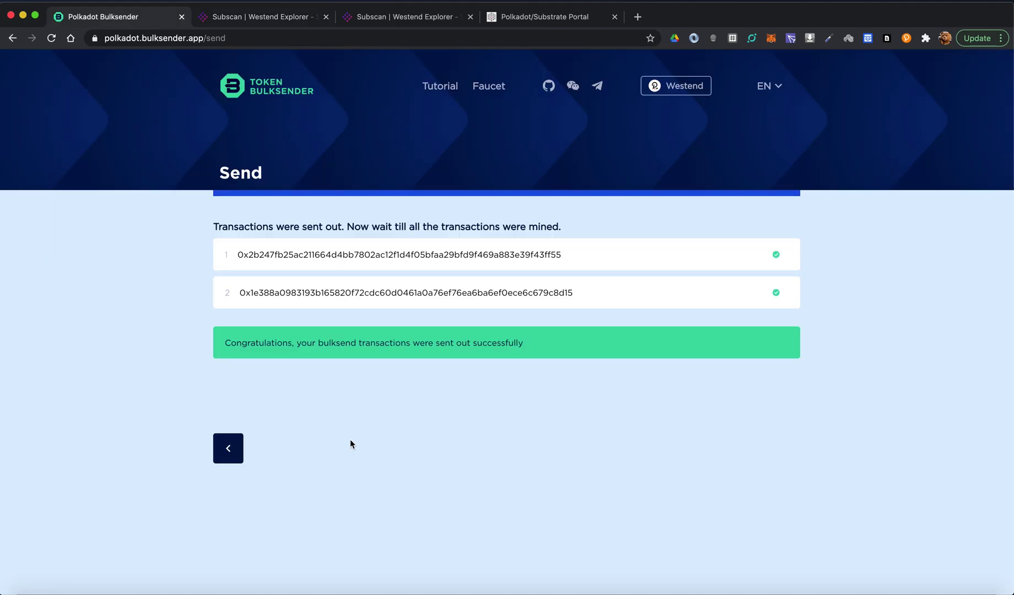